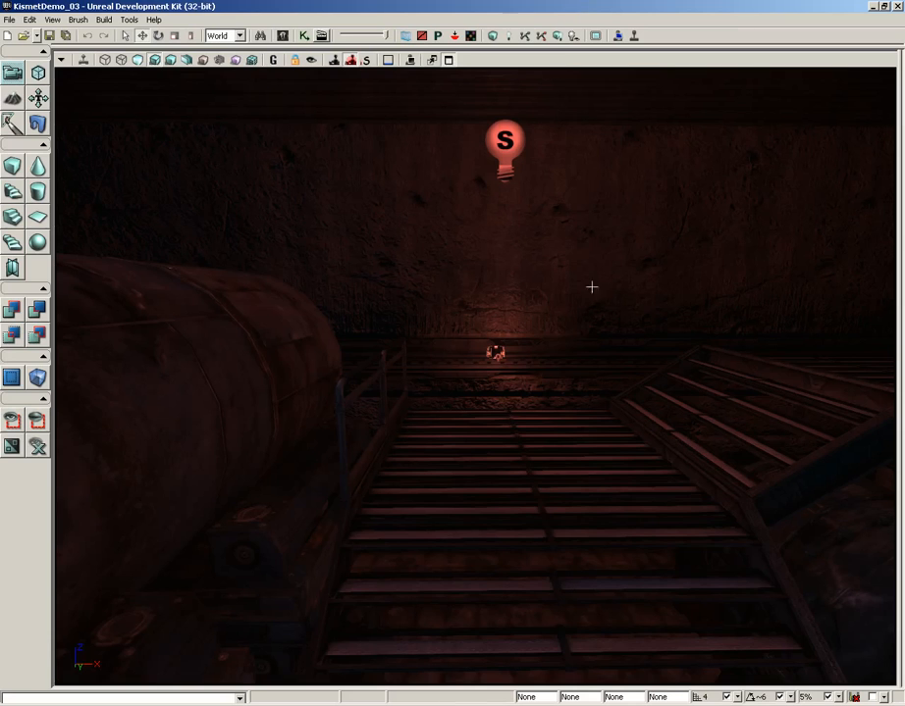
Step: Select the glowing panel mesh mounted on the wall beside the red light
drag(592, 286, 561, 93)
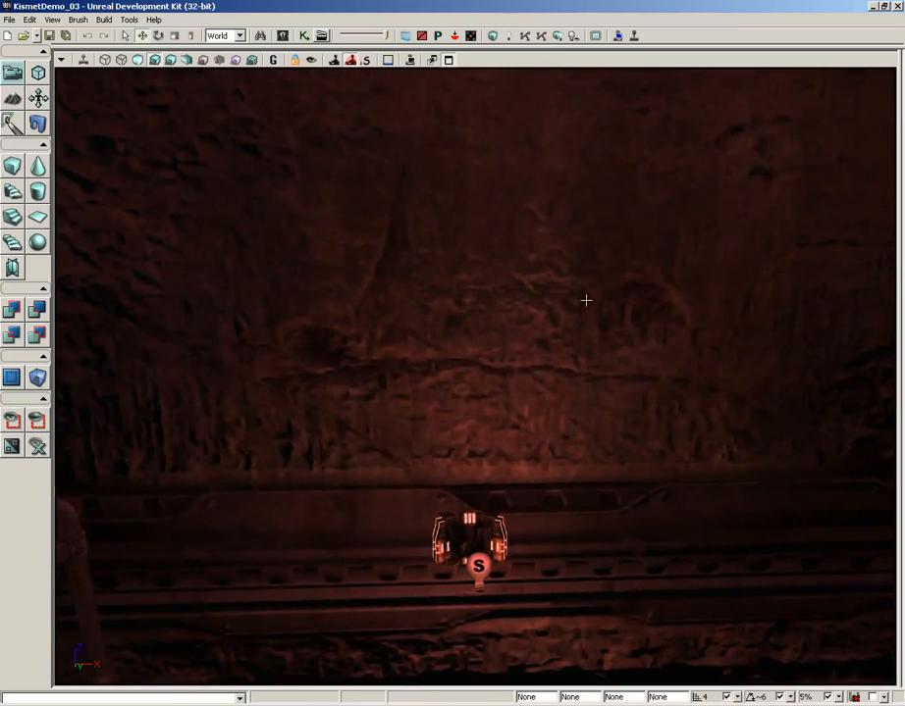
middle_drag(563, 323, 561, 339)
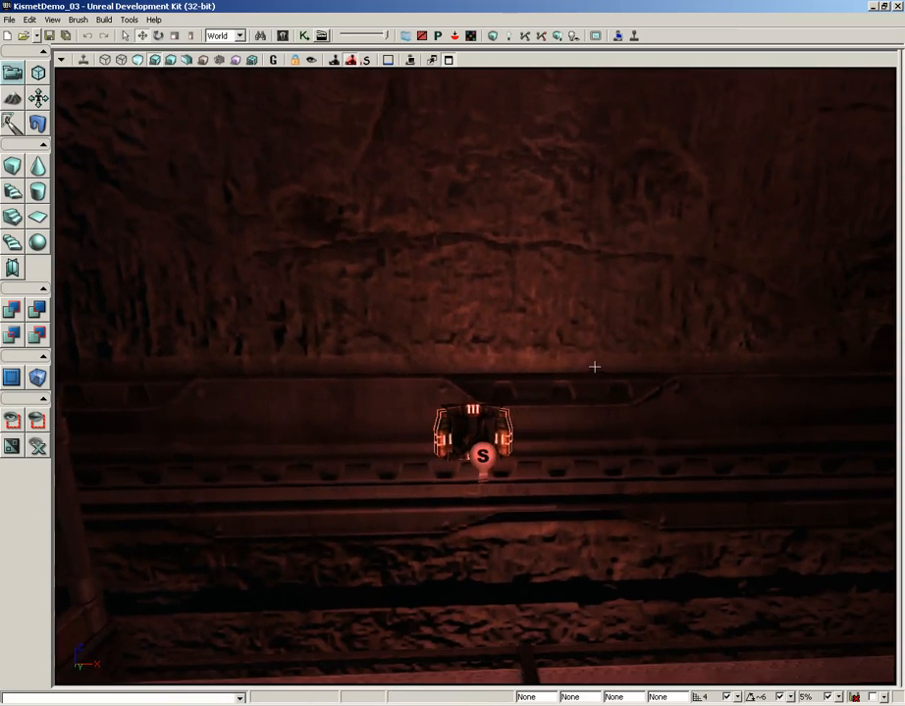
drag(590, 337, 525, 319)
middle_drag(525, 318, 553, 315)
drag(553, 315, 469, 263)
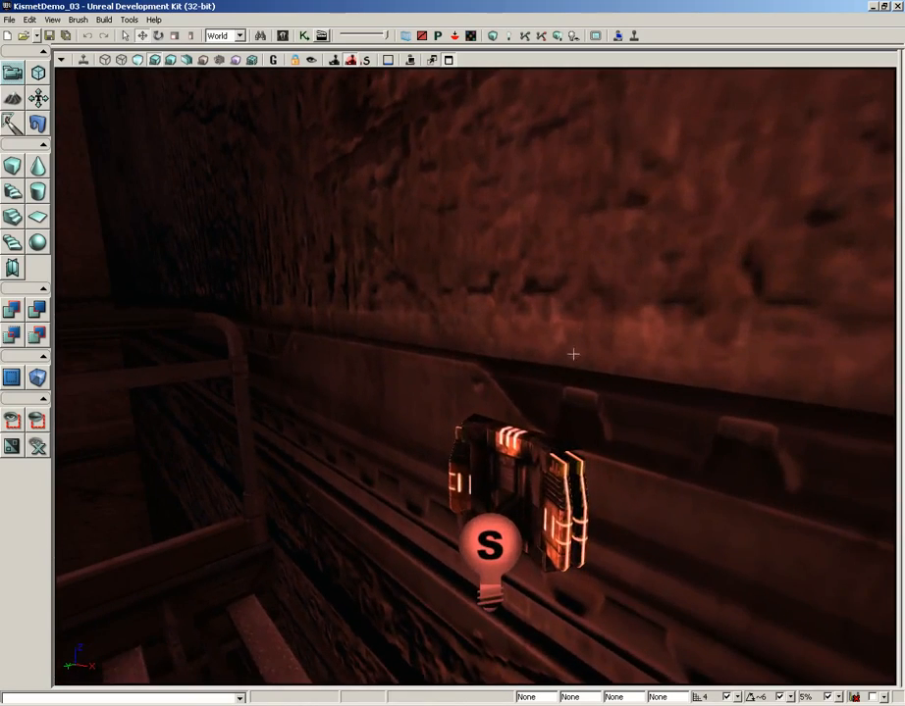
click(533, 454)
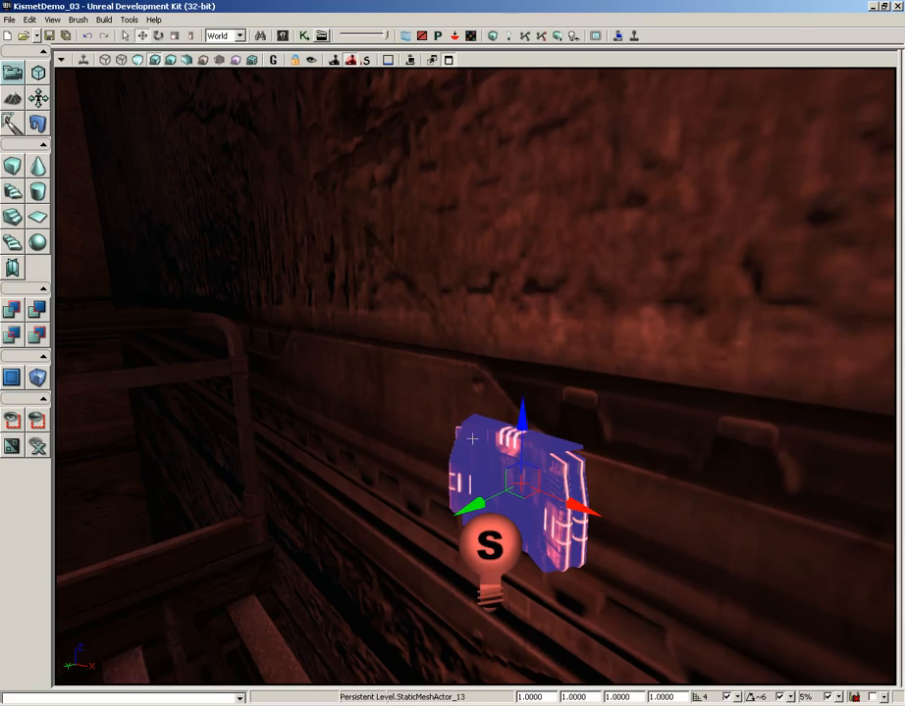
Step: Add a Trigger actor on the wall just above the glowing panel mesh
scroll(594, 357, down, 3)
right_drag(588, 353, 592, 352)
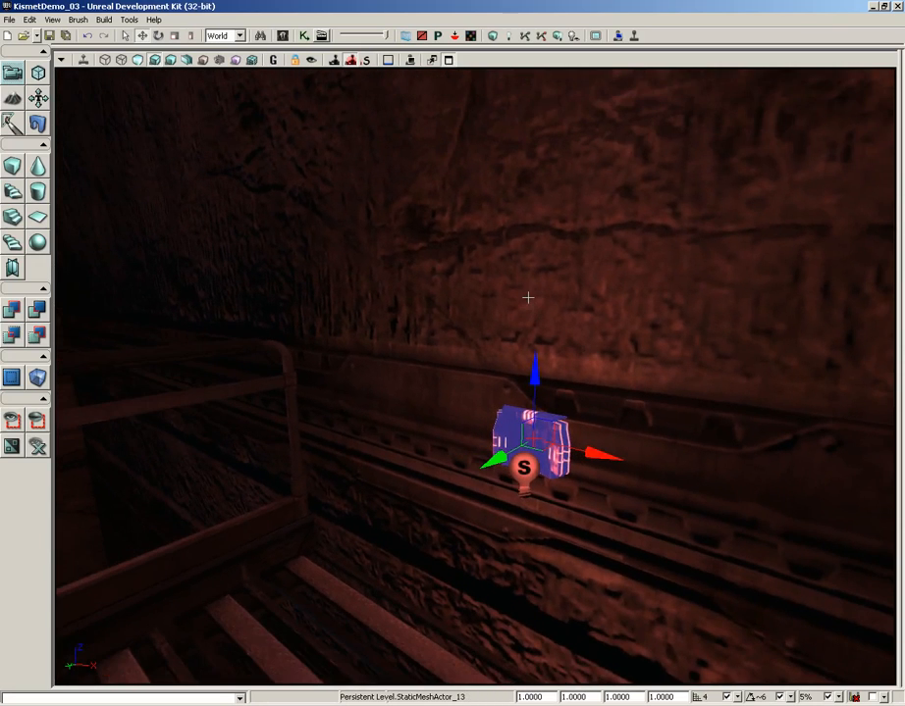
right_drag(527, 297, 529, 284)
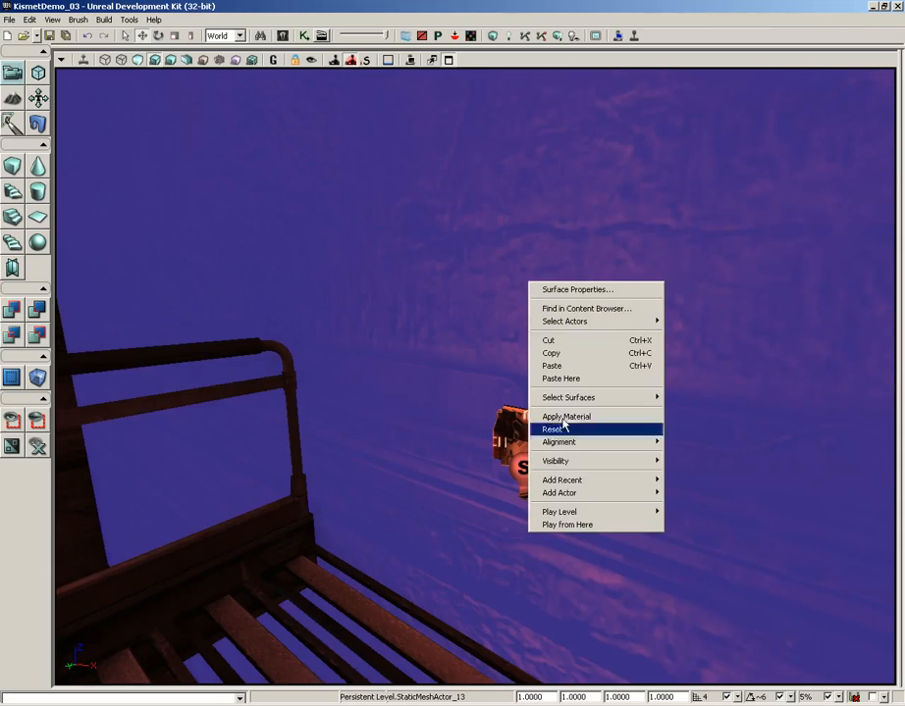
mouse_move(535, 493)
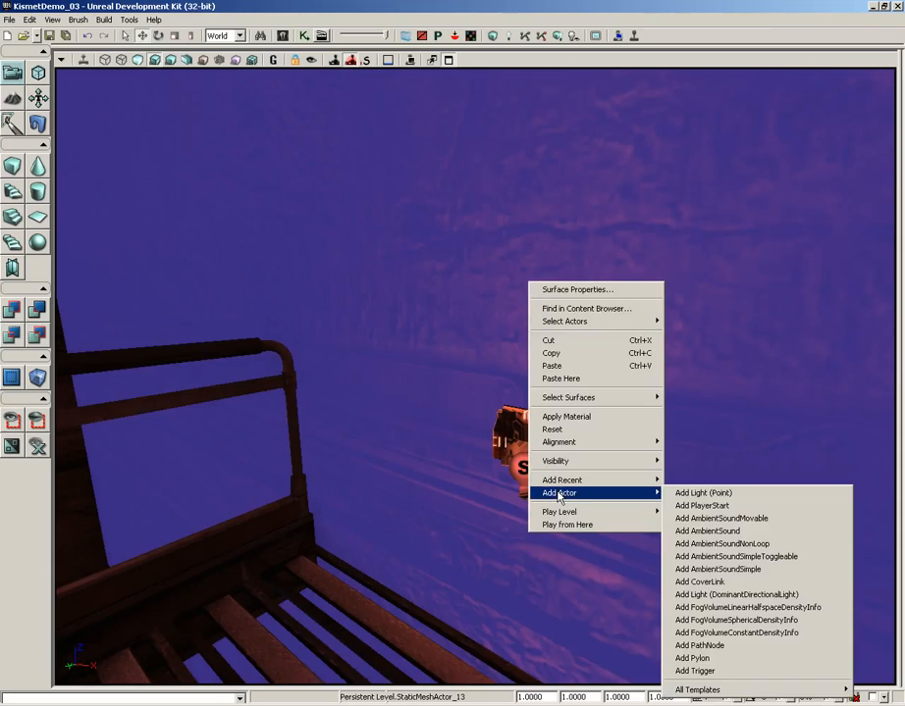
click(698, 671)
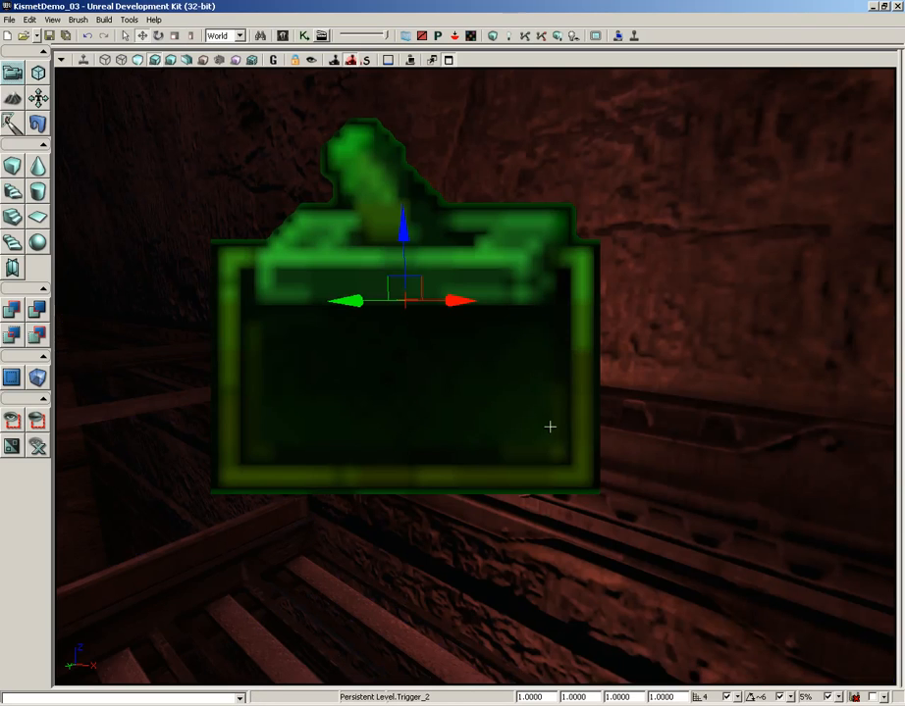
Step: Scale the new trigger down uniformly to 0.3
mouse_move(682, 359)
mouse_down()
mouse_move(768, 381)
mouse_move(692, 359)
mouse_up()
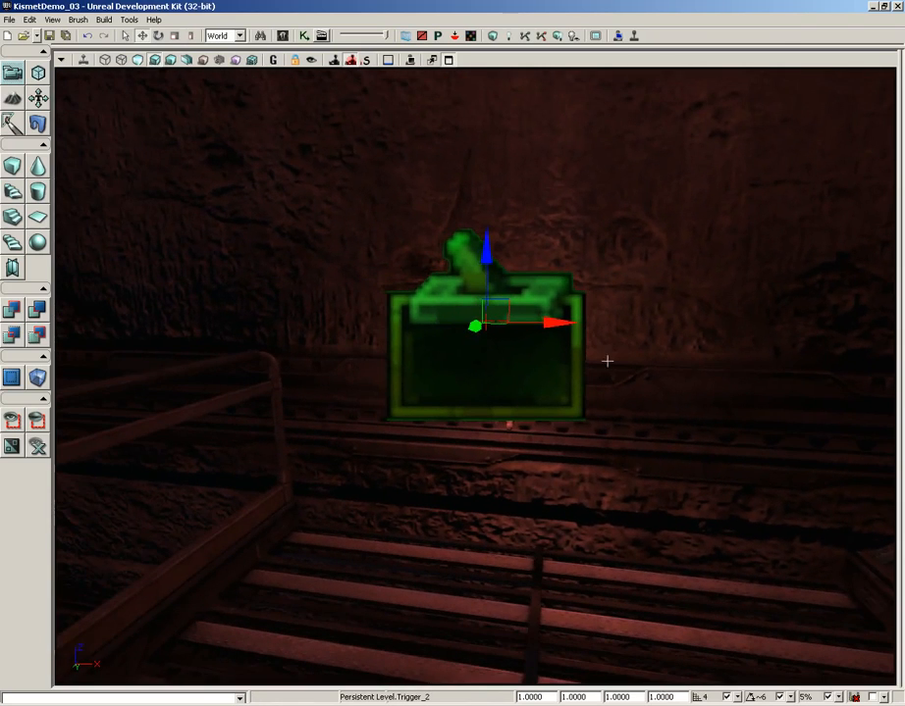
click(531, 696)
text(.3)
key(Return)
Step: Move the trigger so it sits directly in front of the glowing panel mesh on the wall
click(474, 369)
right_drag(571, 258, 551, 255)
drag(303, 263, 266, 386)
drag(225, 462, 256, 460)
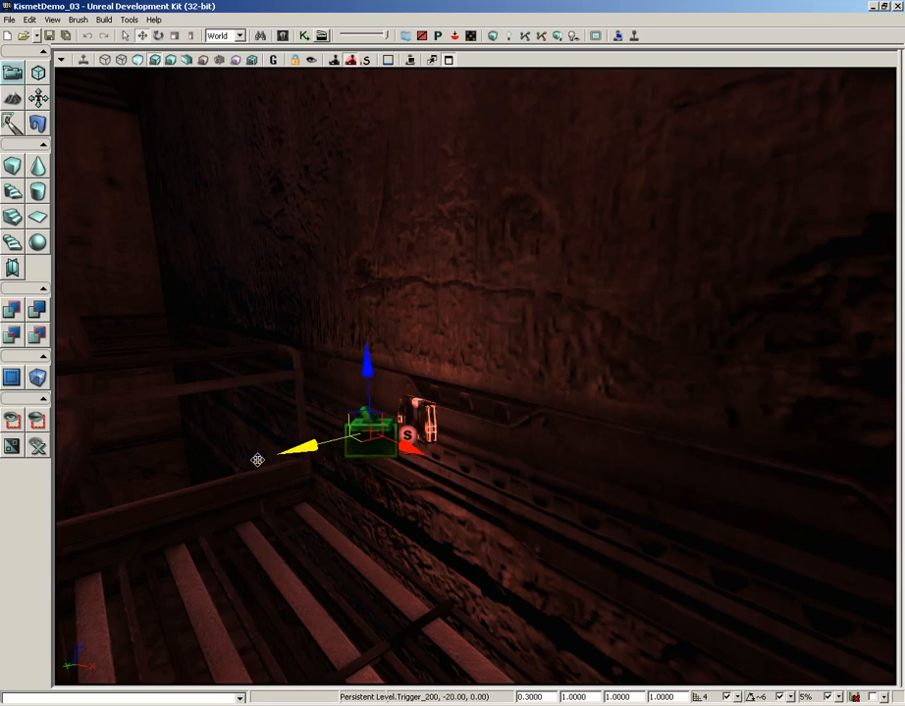
mouse_move(364, 369)
mouse_down()
mouse_move(364, 351)
mouse_move(364, 365)
mouse_up()
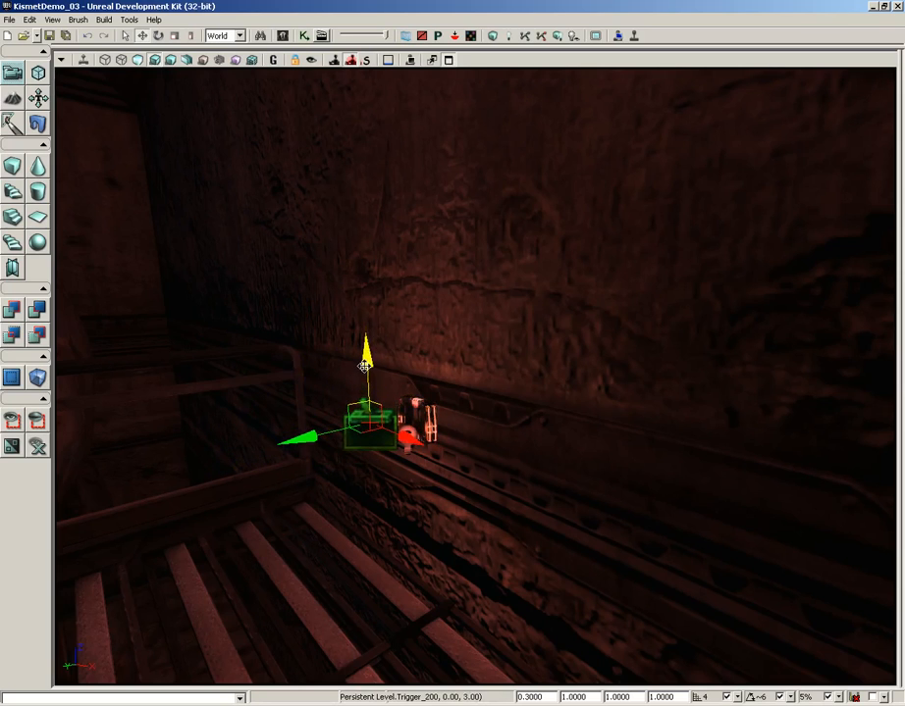
right_drag(364, 365, 599, 357)
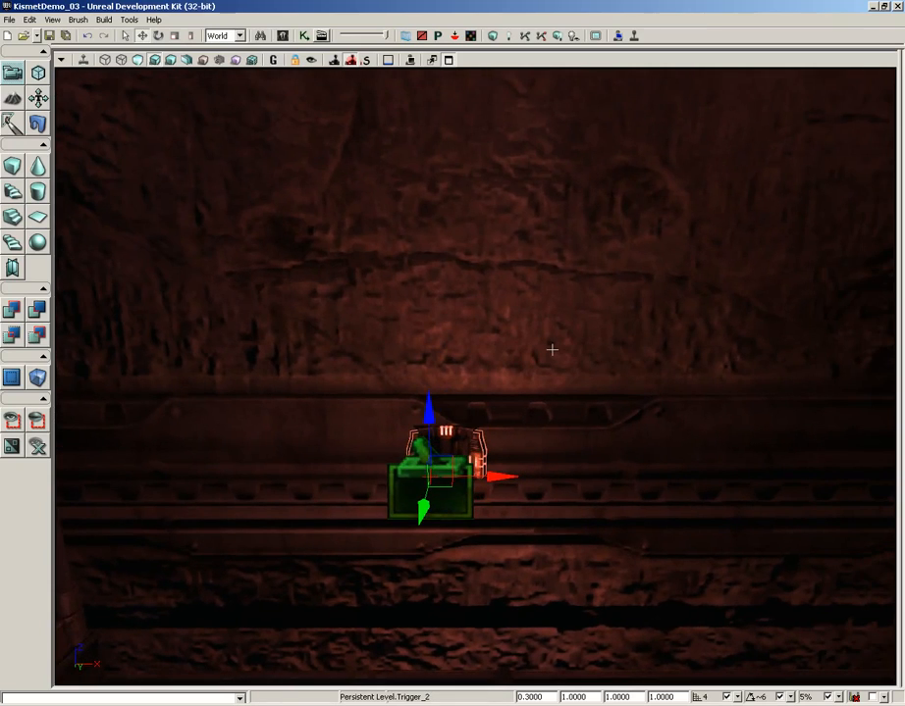
Step: Open Kismet and create a Used event for Trigger_2 in the empty area below the existing networks
click(305, 37)
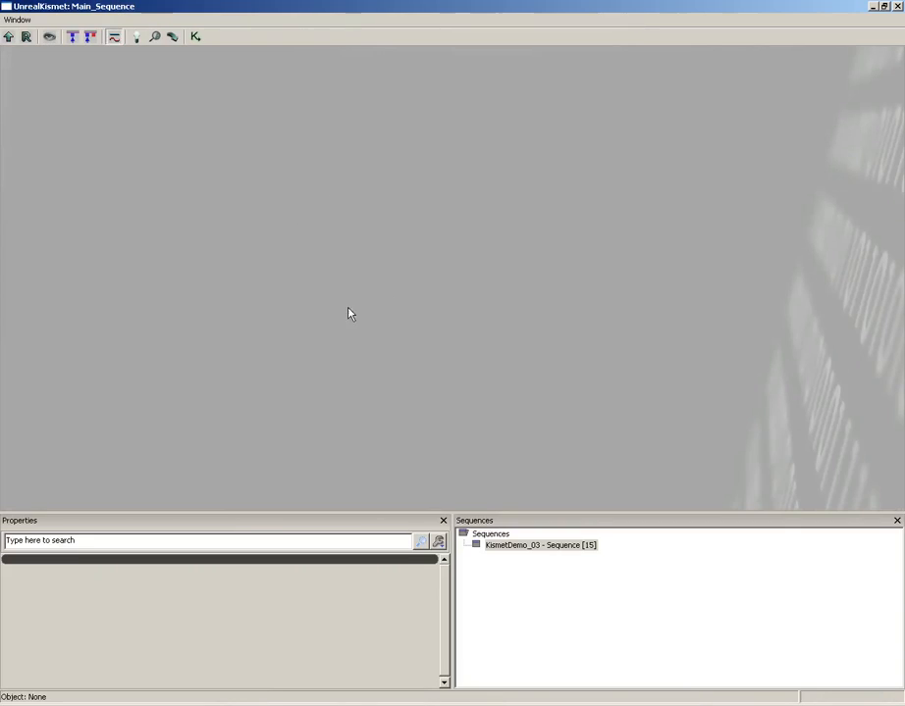
drag(313, 135, 361, 380)
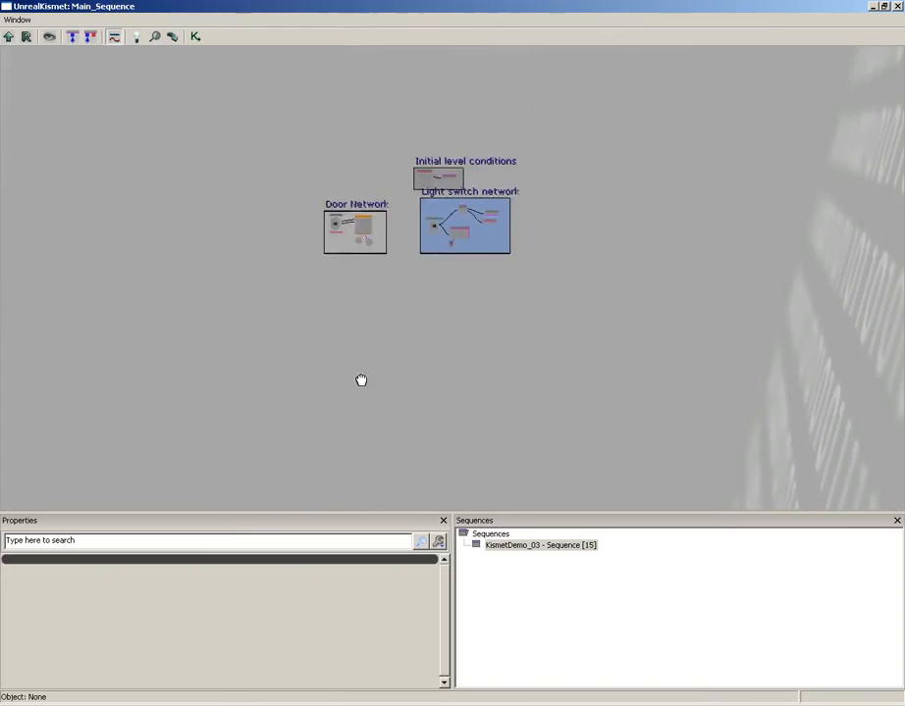
scroll(361, 379, up, 5)
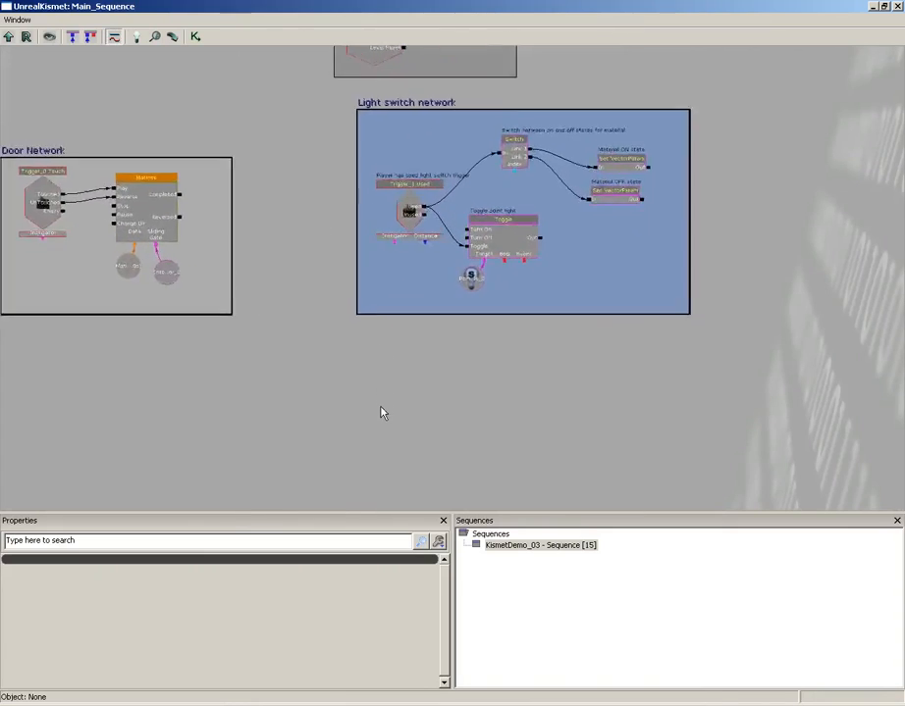
scroll(383, 413, up, 1)
drag(381, 355, 383, 107)
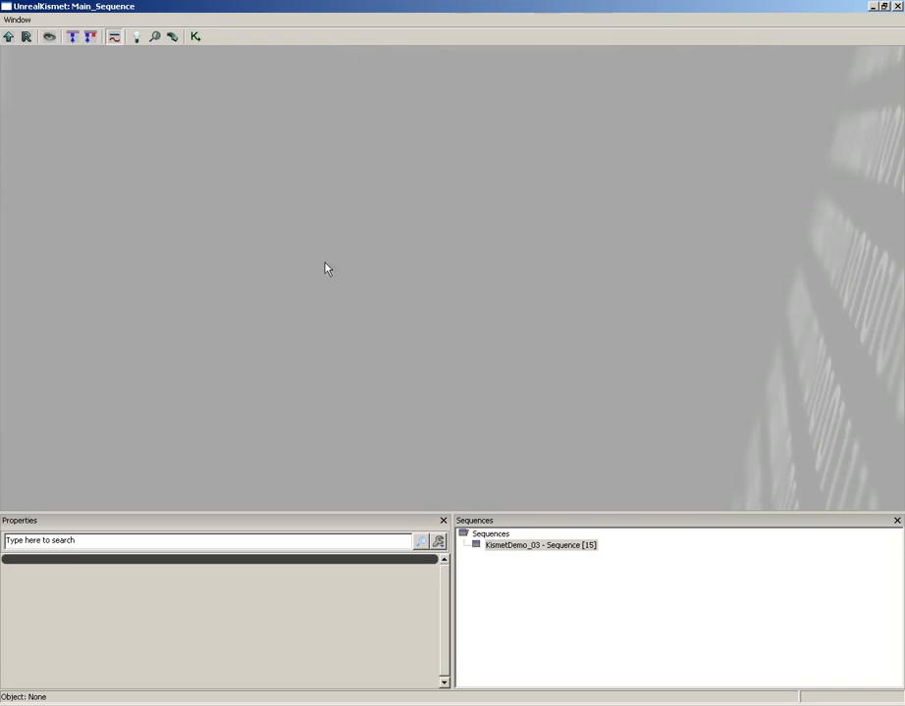
right_click(325, 210)
mouse_move(371, 334)
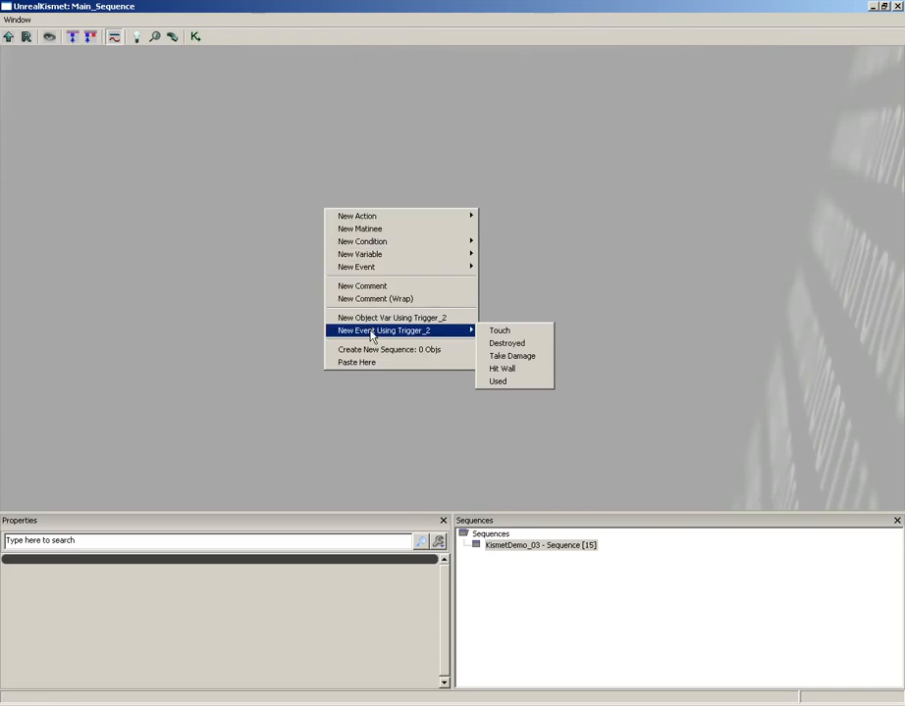
click(499, 383)
scroll(498, 326, up, 2)
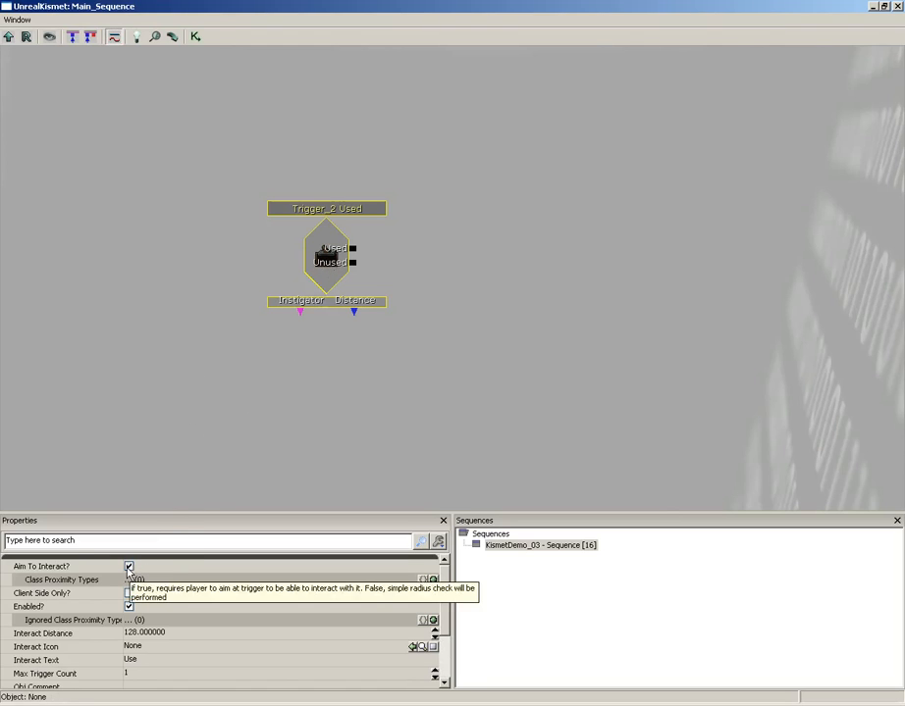
Step: Turn off Aim To Interact and set Max Trigger Count to 0 for the Trigger_2 Used event
click(129, 567)
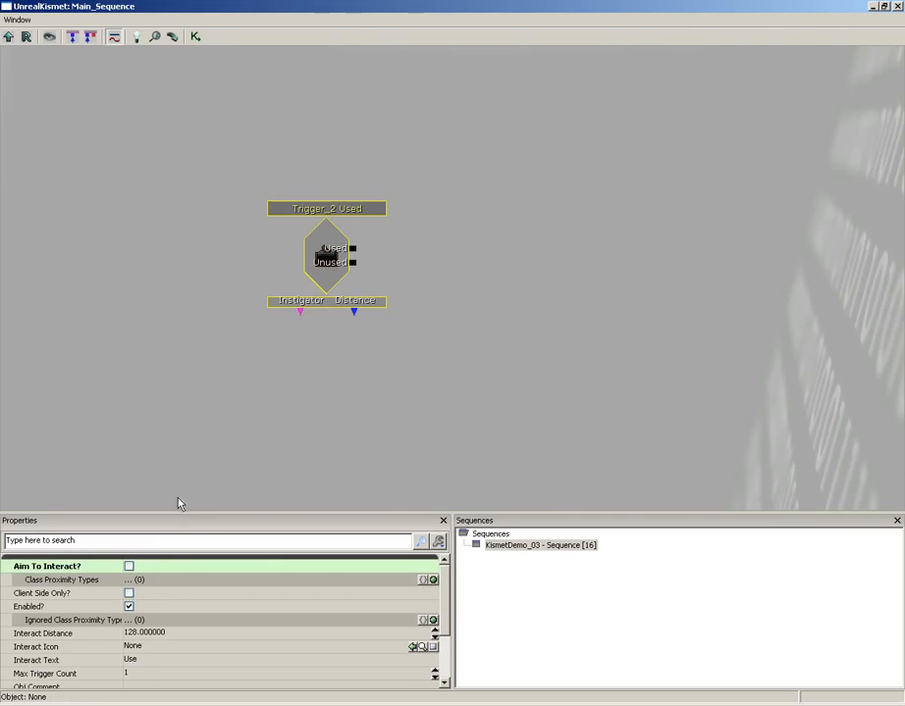
click(143, 674)
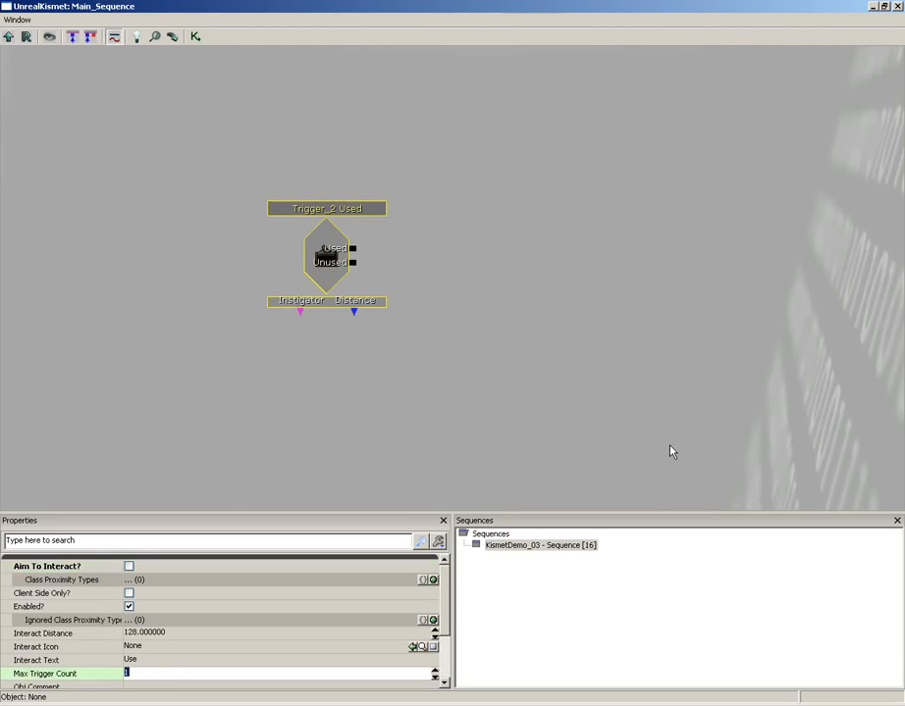
text(0)
scroll(443, 589, down, 3)
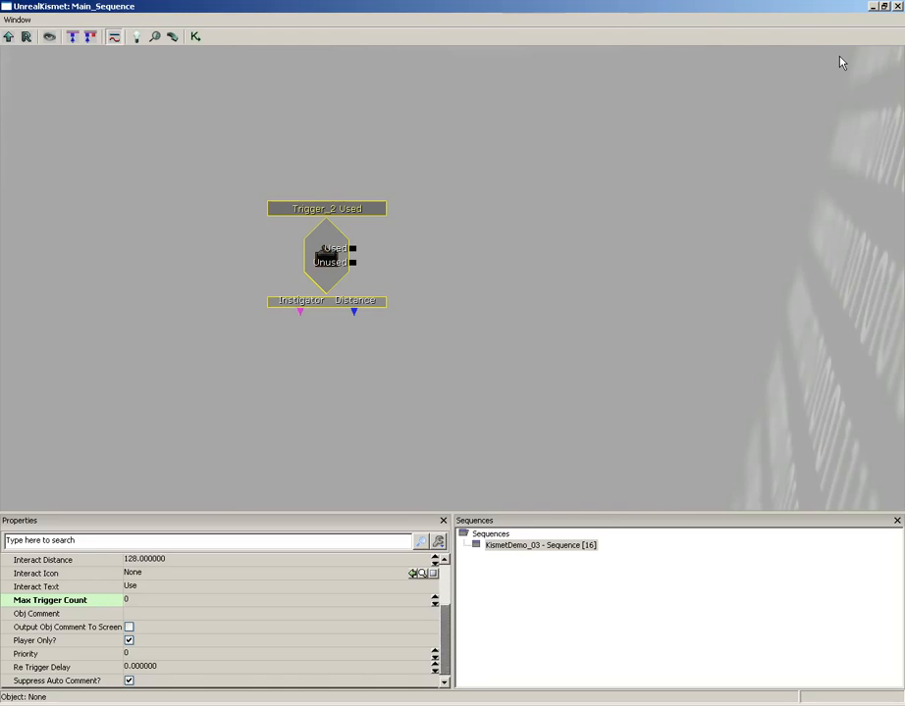
Step: Add a Play Announcement action beside the Trigger_2 Used event and expand its Announcement properties
right_click(440, 234)
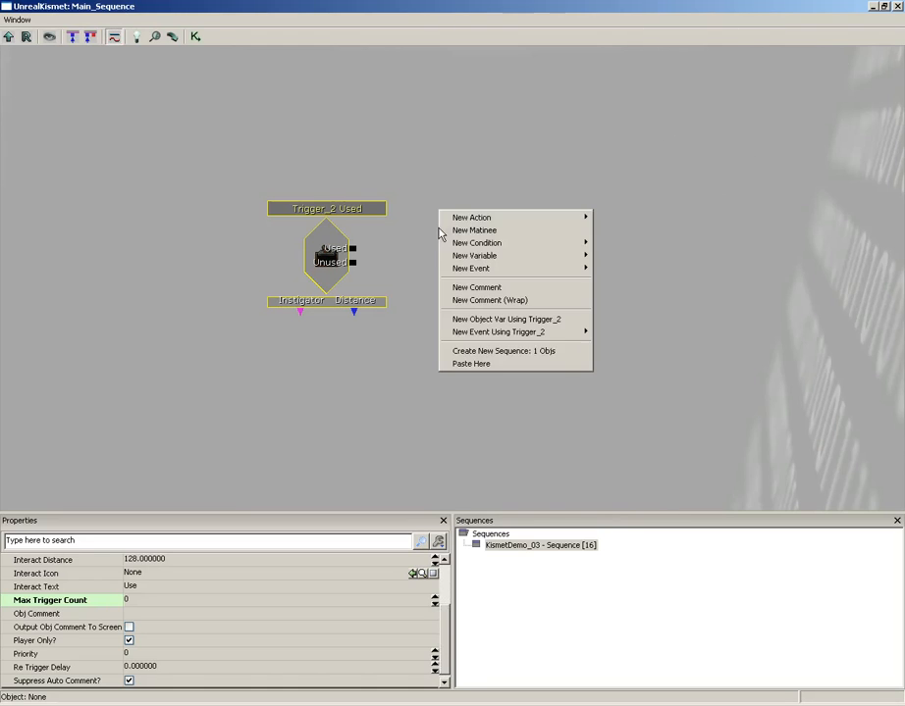
mouse_move(461, 218)
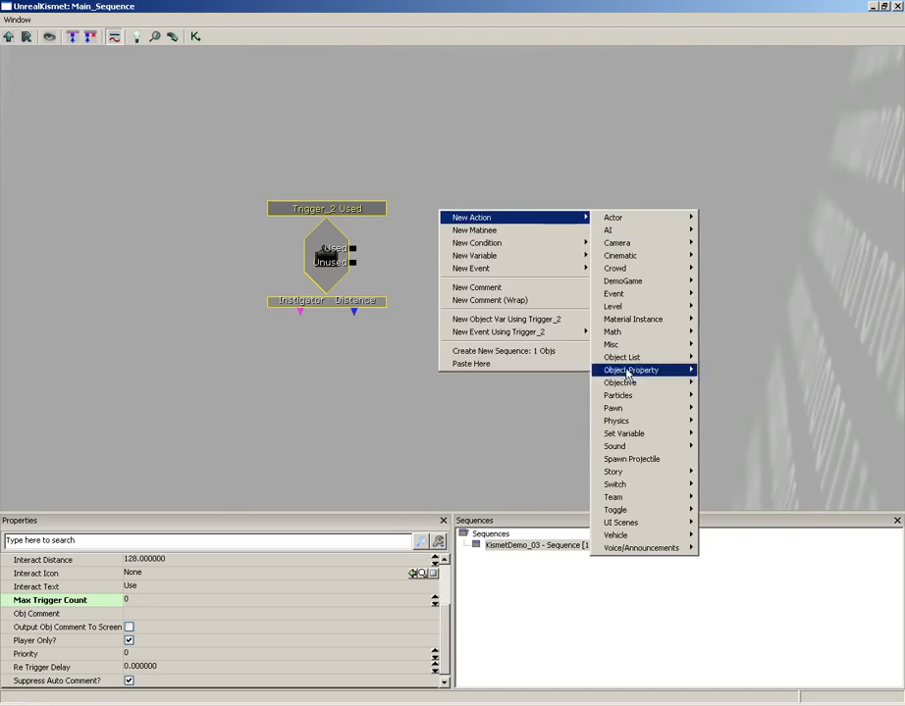
mouse_move(615, 550)
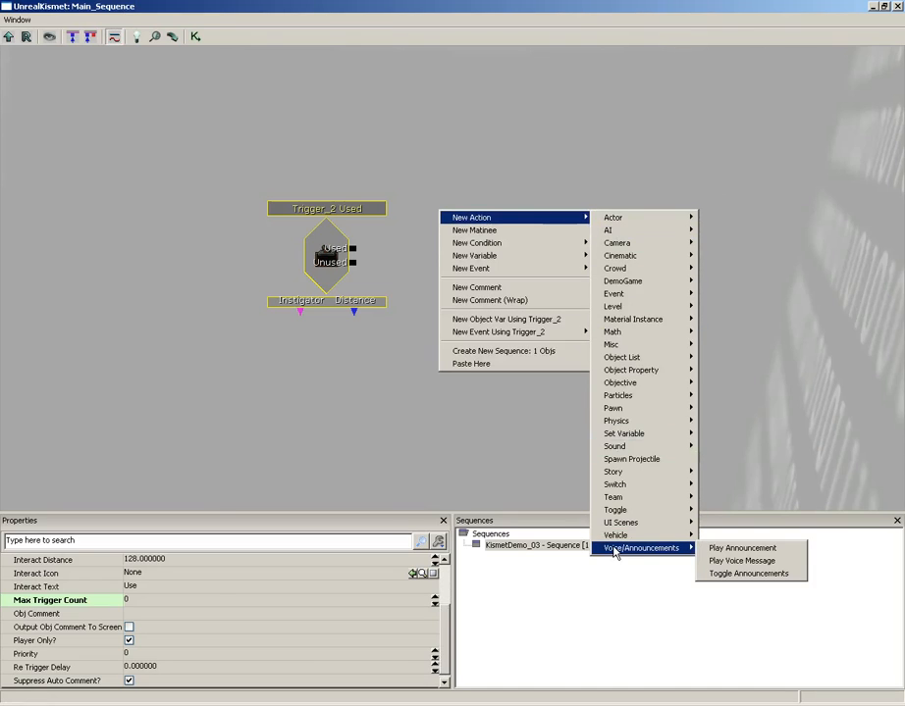
click(755, 548)
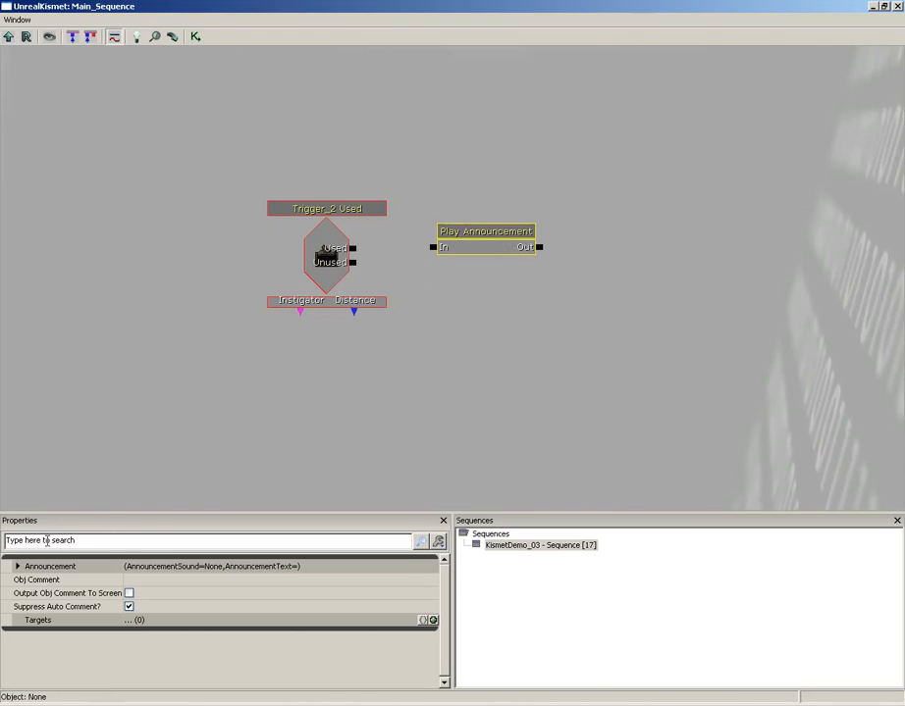
click(17, 566)
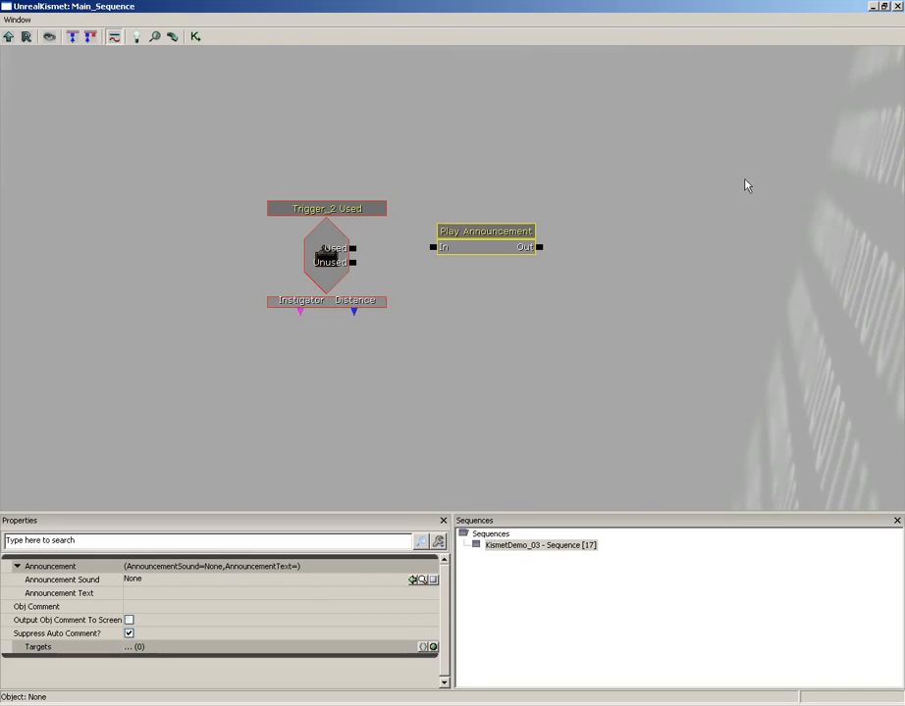
Step: Search the Content Browser for "scorpion eject" and select the A_Vehicle_Scorpion_EjectReadyBeep sound wave
click(897, 8)
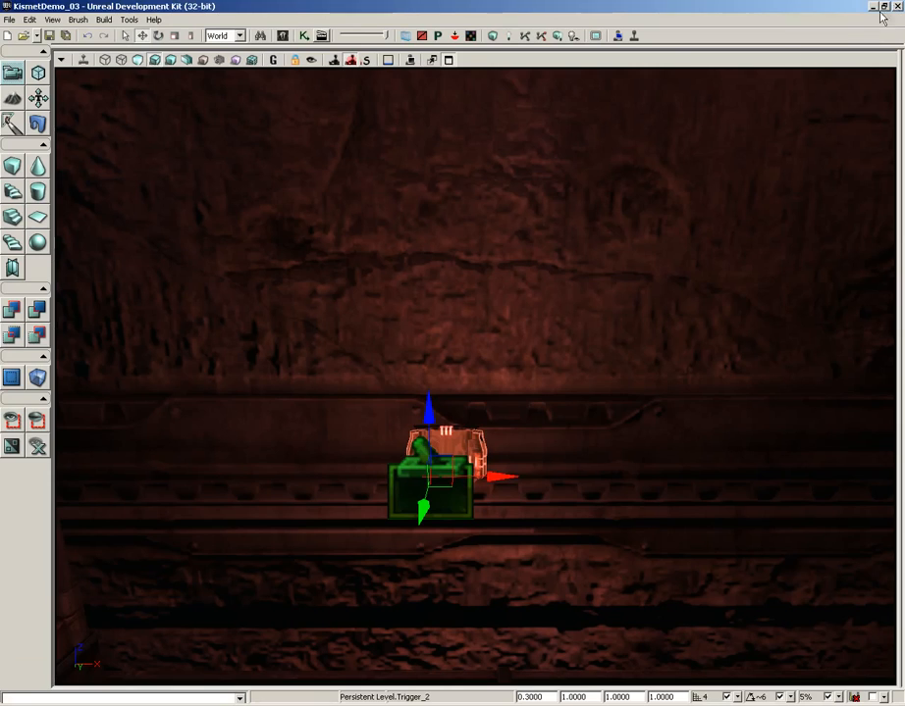
click(283, 38)
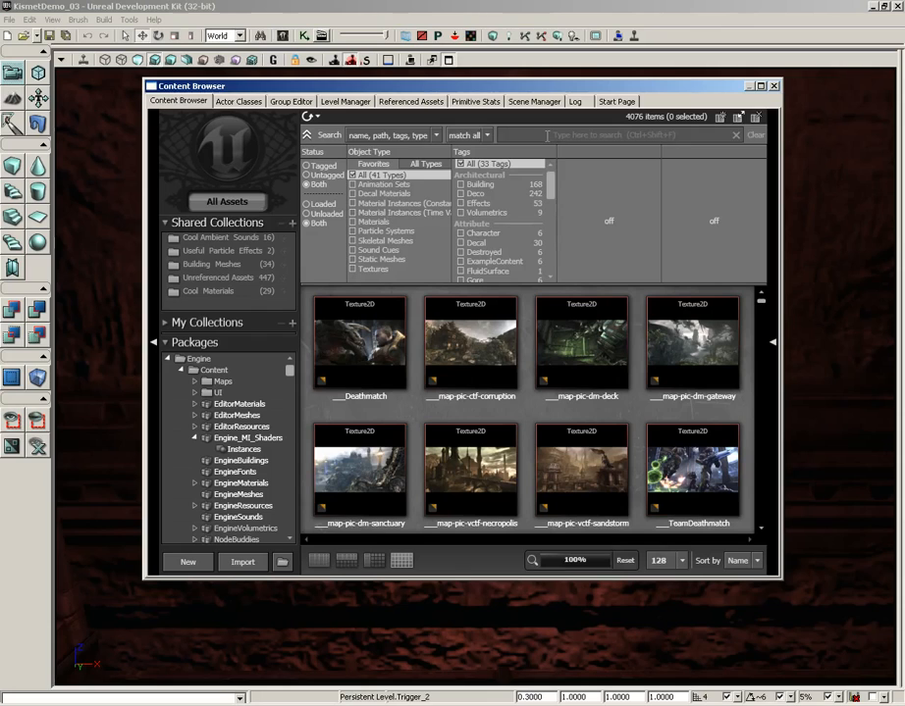
click(546, 135)
text(scor)
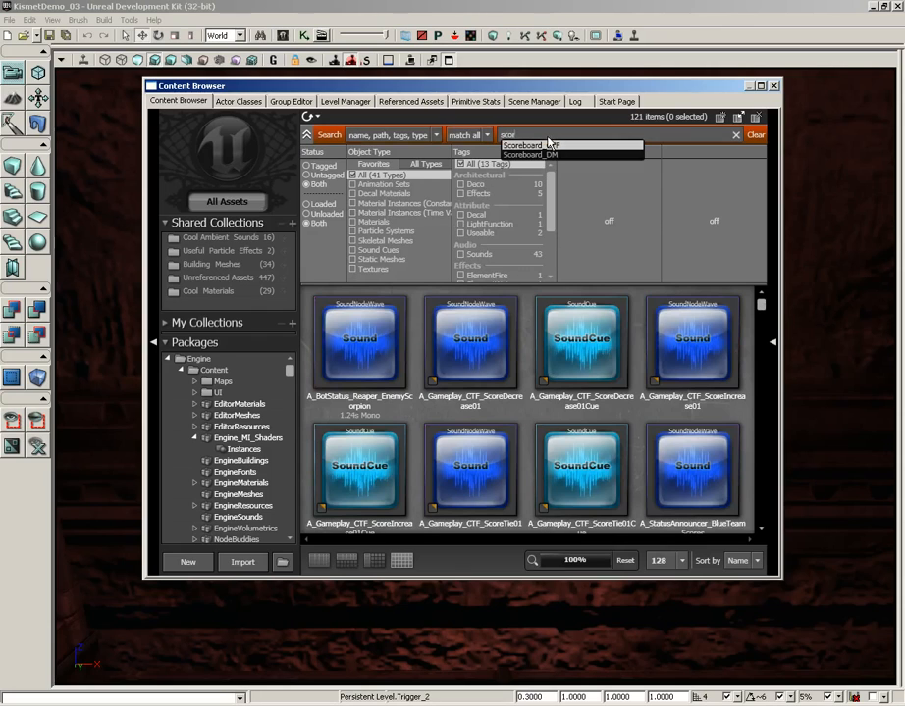
text(pion ejec)
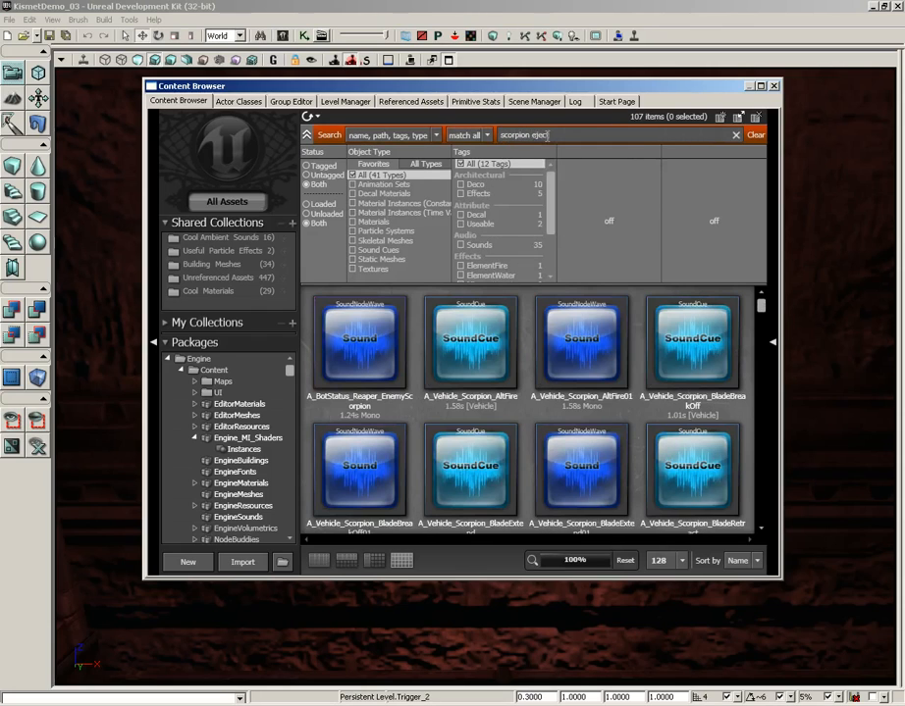
text(t)
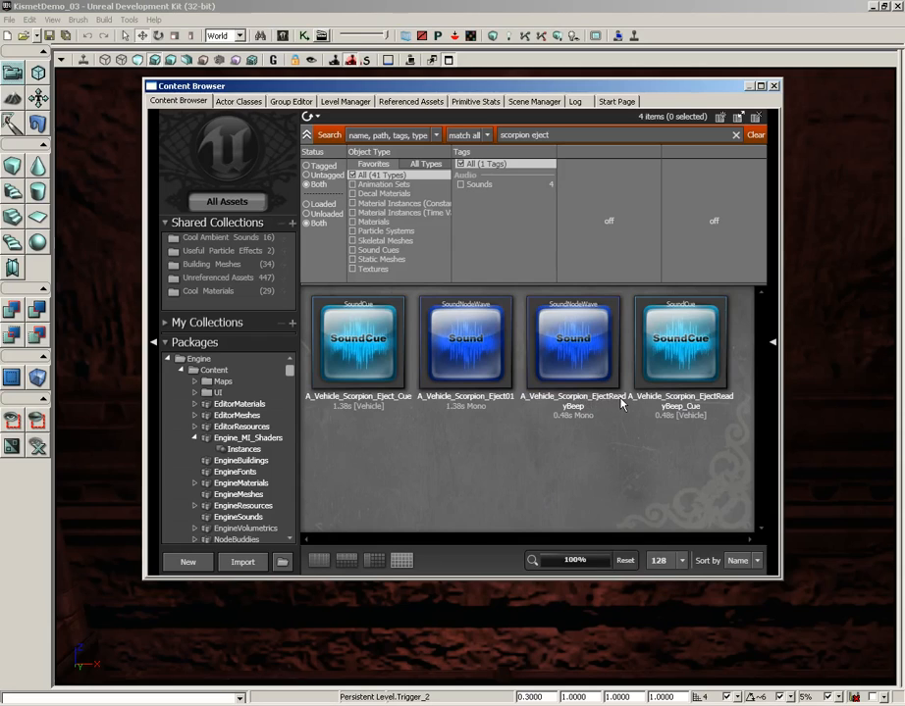
click(573, 359)
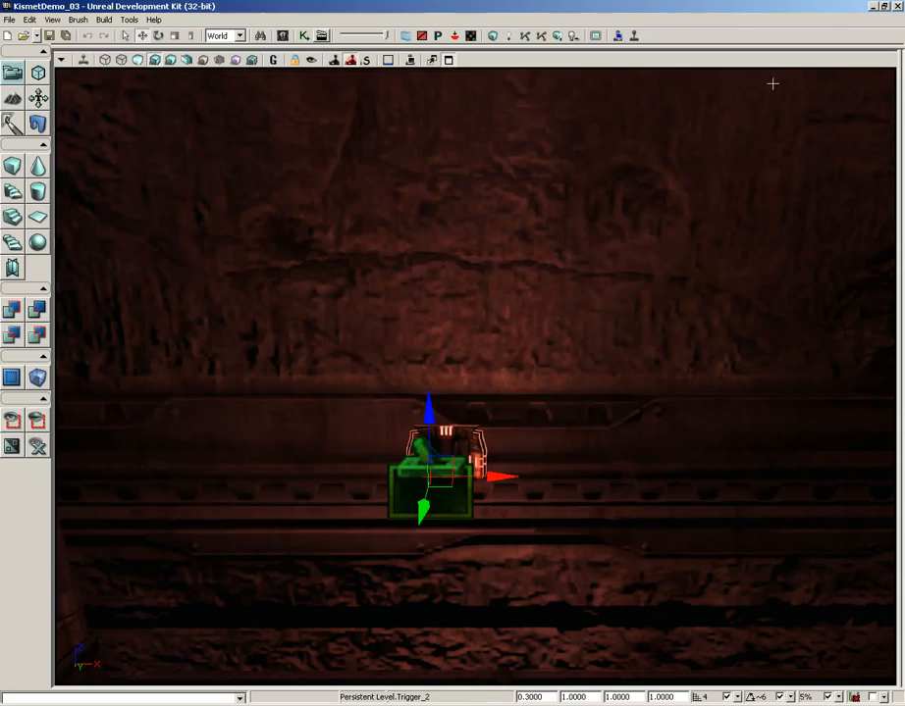
Step: Assign the selected A_Vehicle_Scorpion_EjectReadyBeep sound wave as the Announcement Sound of the Play Announcement action in Kismet
click(394, 35)
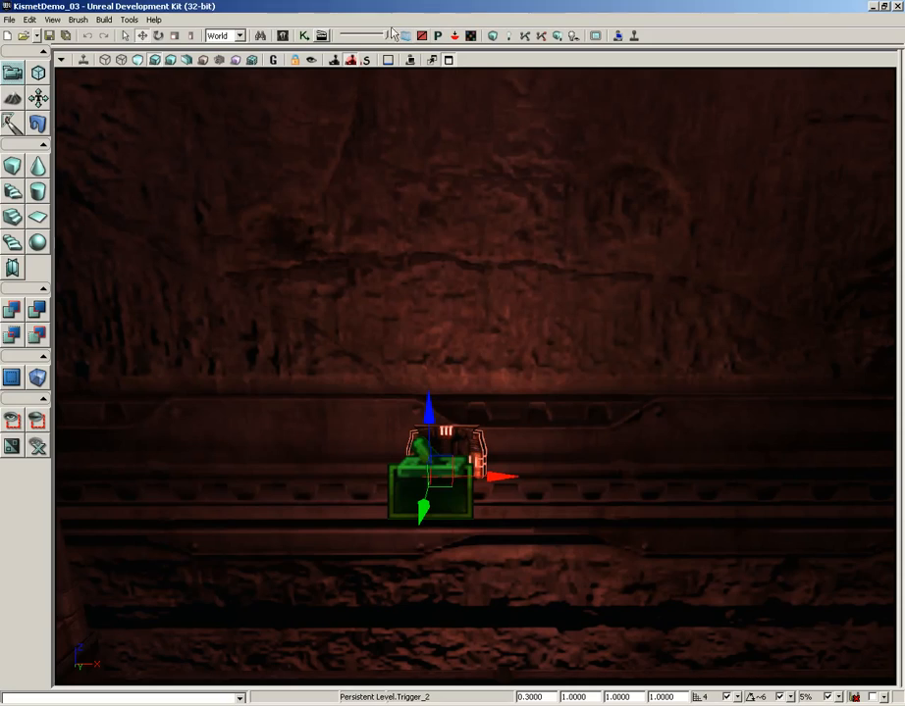
click(304, 35)
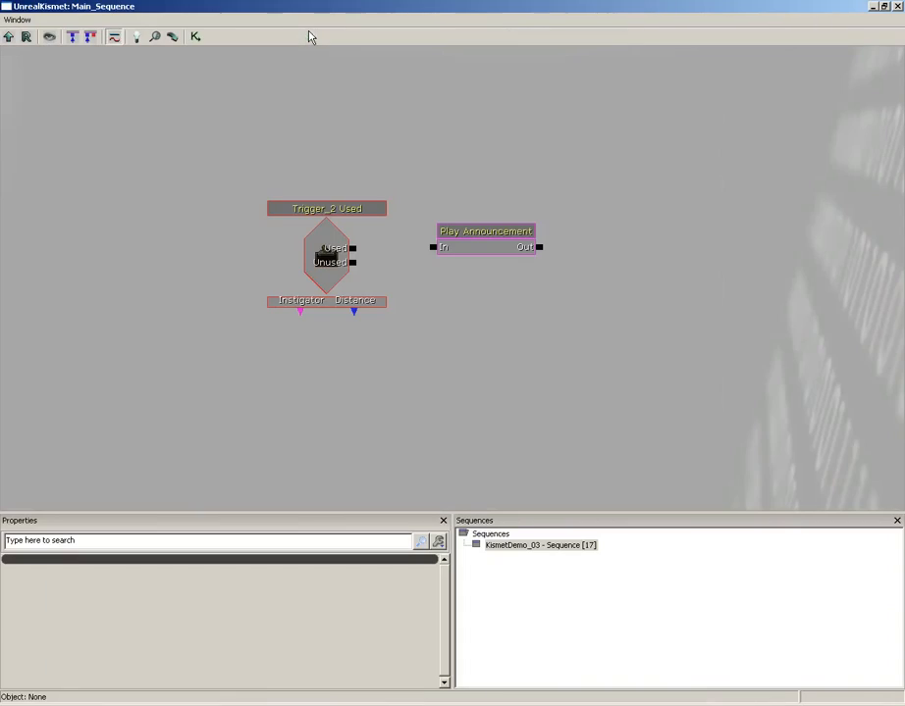
click(484, 241)
double_click(41, 567)
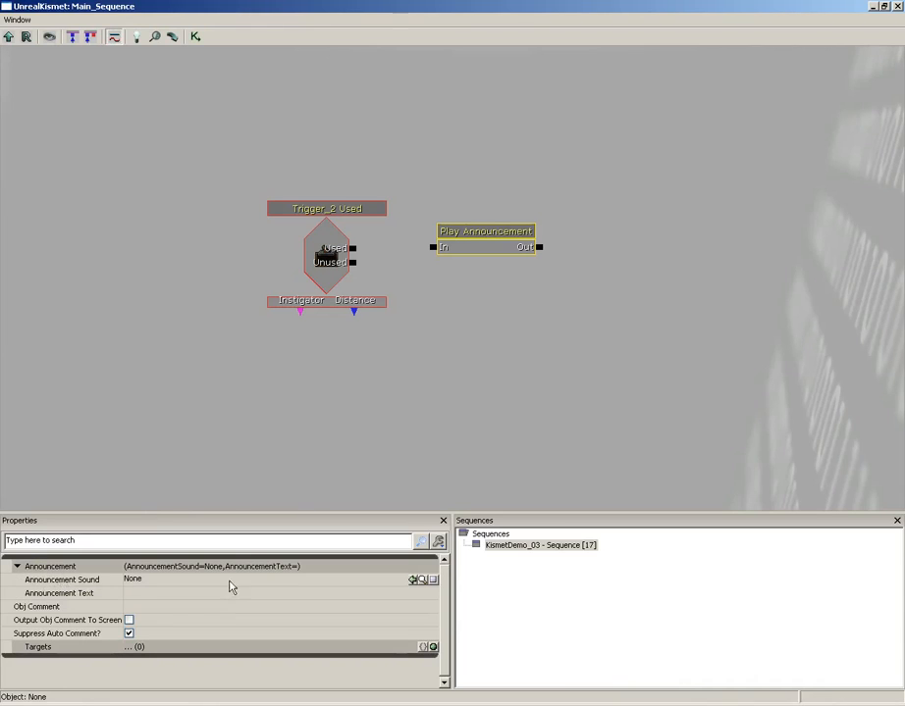
click(416, 580)
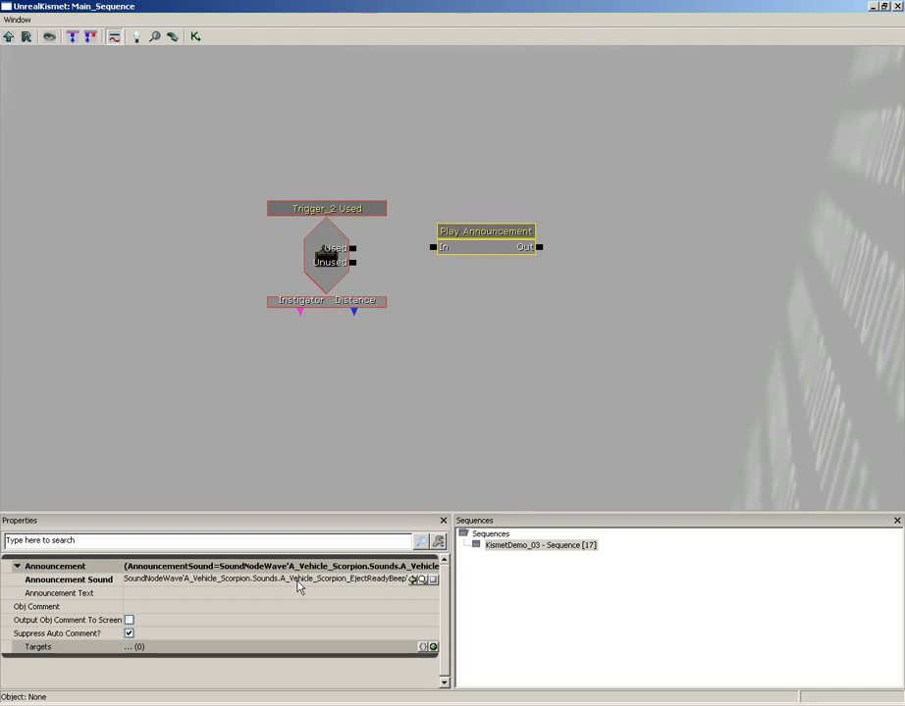
Step: Check the A_Vehicle_Scorpion_EjectReadyBeep sound wave in the Content Browser, close the browser and return to the Kismet network
click(872, 8)
click(284, 36)
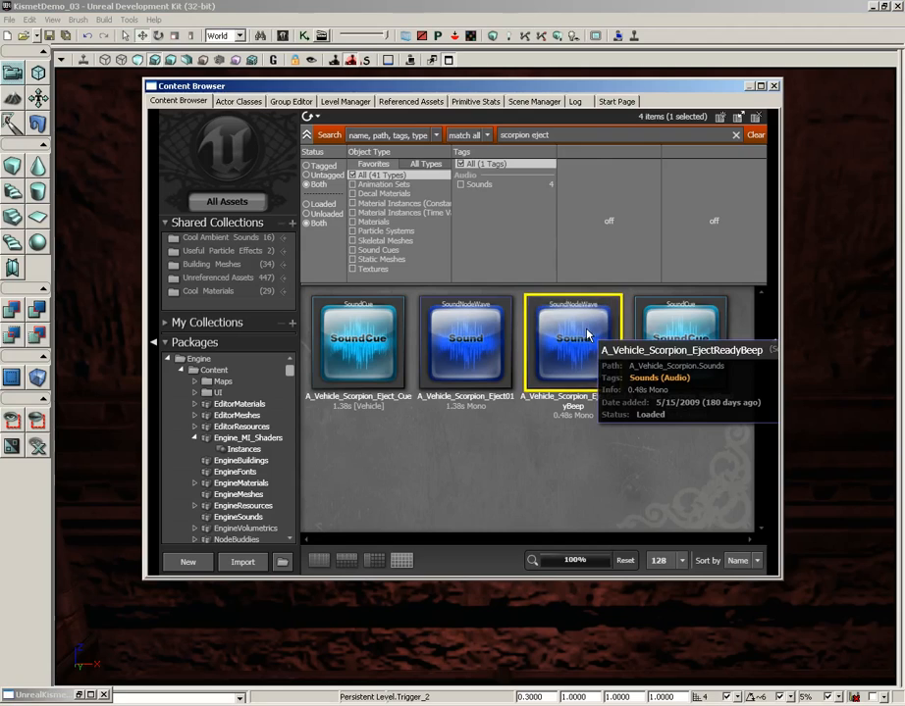
click(774, 86)
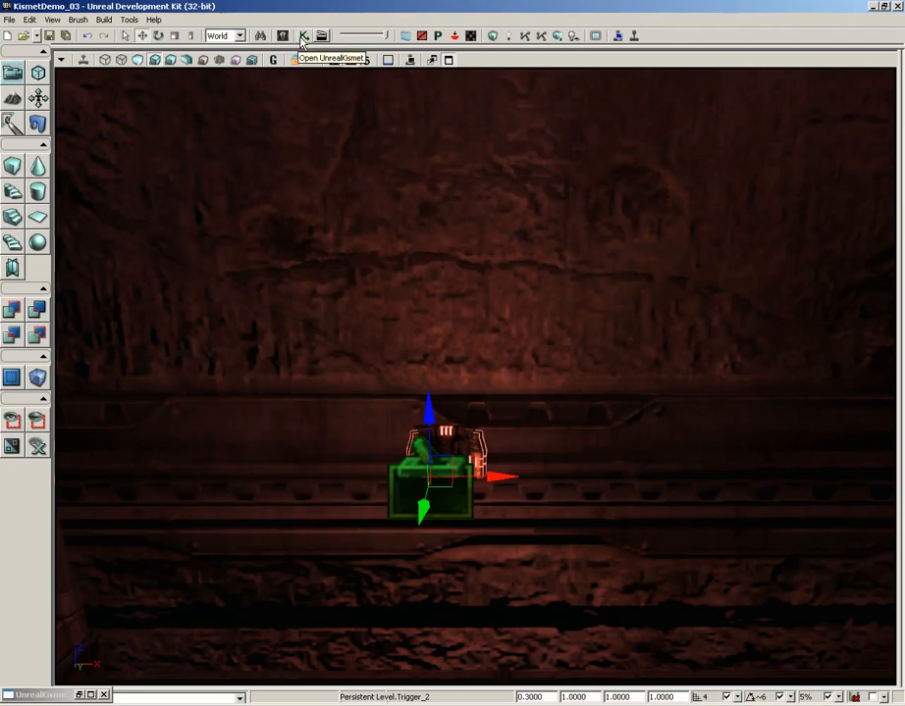
click(86, 695)
Step: Set the Play Announcement action's Announcement Text to "This will not turn on the lights."
drag(481, 365, 438, 353)
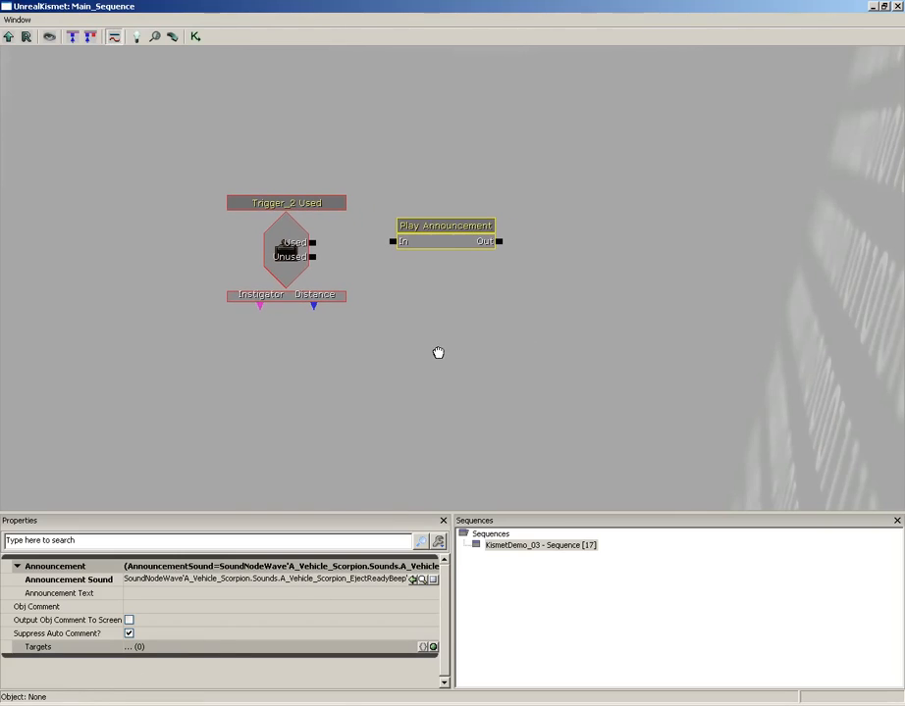
click(162, 593)
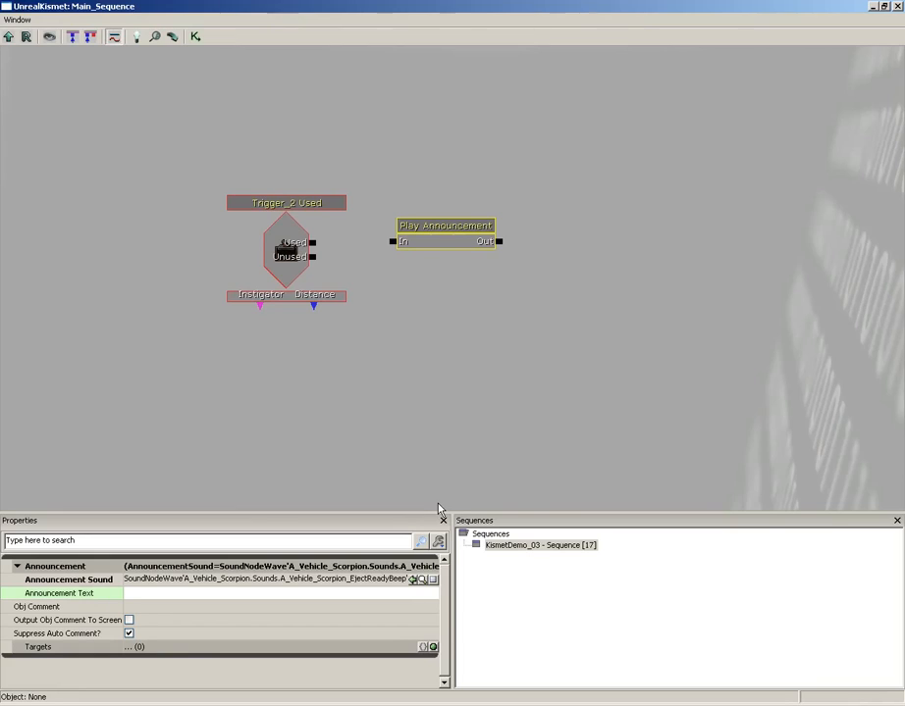
text(This swit)
text( not )
text(turn off the lig)
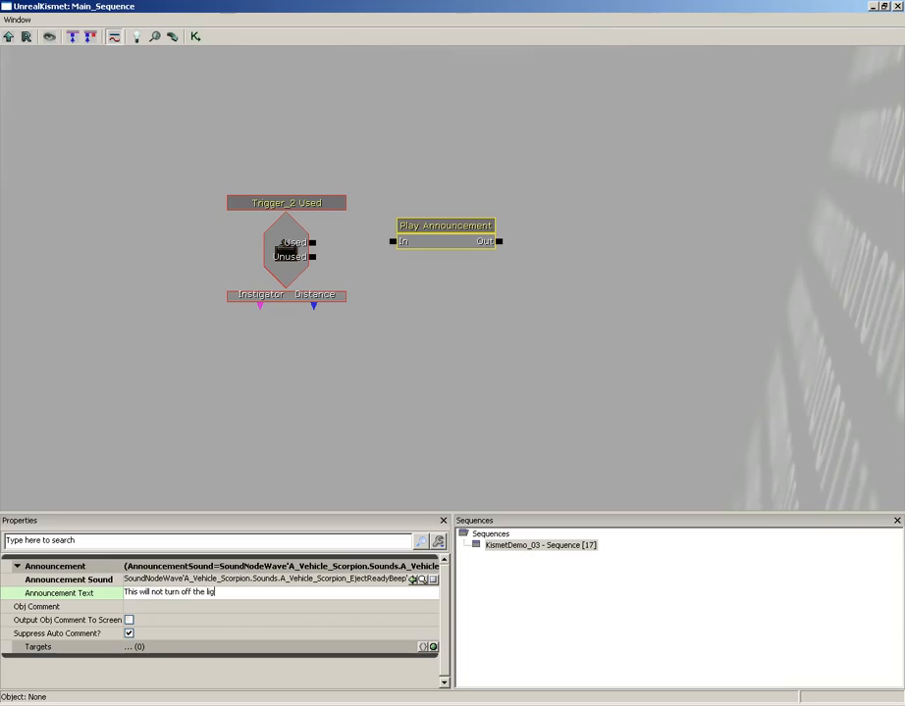
key(BackSpace)
key(BackSpace)
key(BackSpace)
key(BackSpace)
key(BackSpace)
key(BackSpace)
key(BackSpace)
key(BackSpace)
key(BackSpace)
key(BackSpace)
text(on the)
Step: Connect the Used output of the Trigger_2 Used event to the In input of Play Announcement and close Kismet
drag(312, 242, 392, 242)
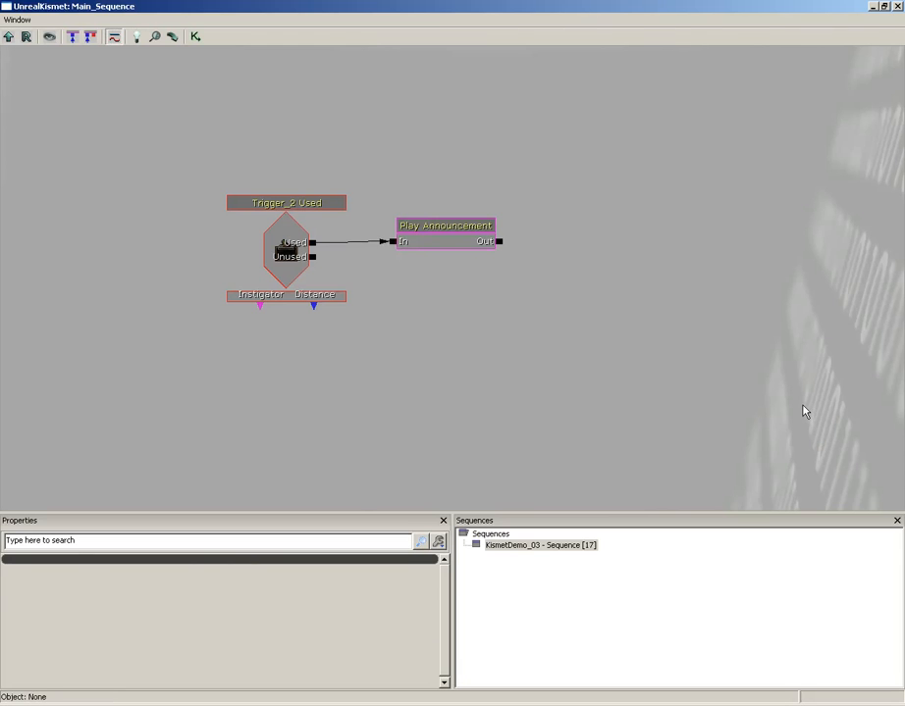
click(897, 6)
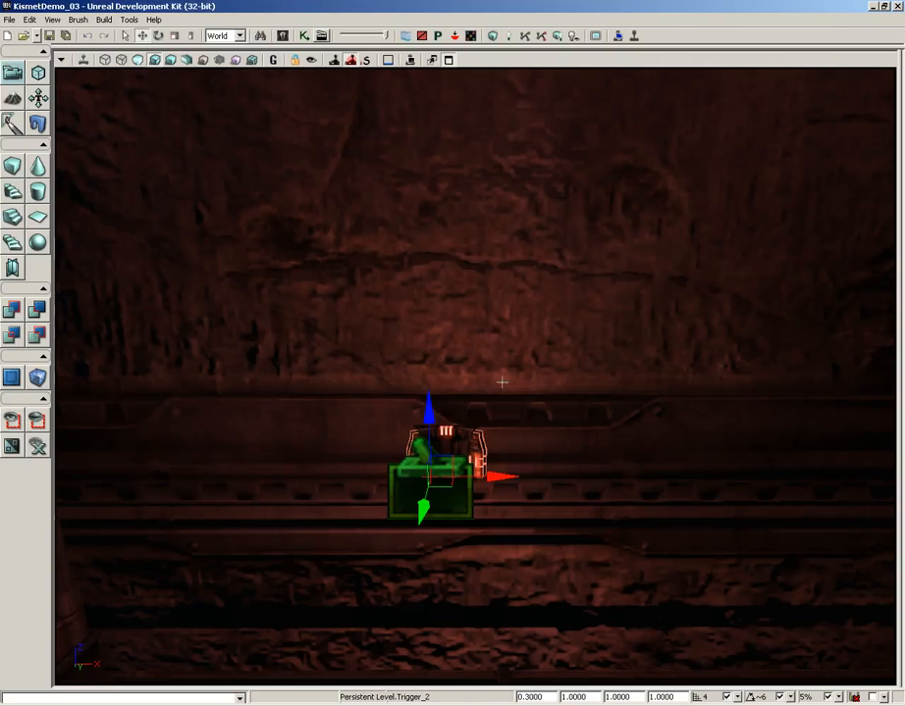
Step: Start an in-editor play session from the floor near the wall panel
drag(502, 382, 445, 583)
right_click(445, 583)
click(465, 557)
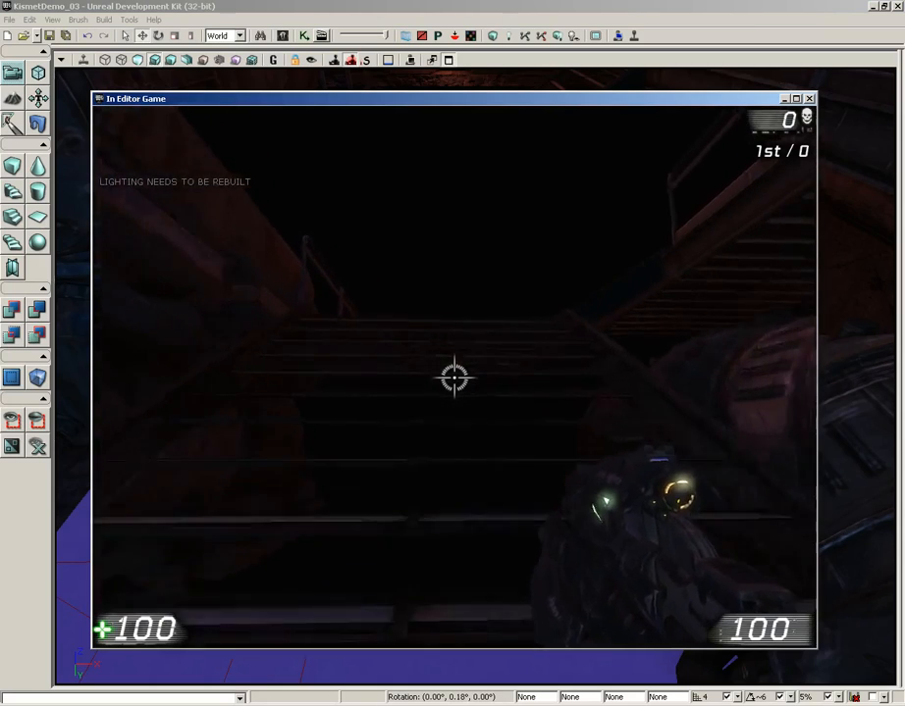
Step: Walk to the wall panel, use its trigger several times to test the announcement, and end the play session
key(w)
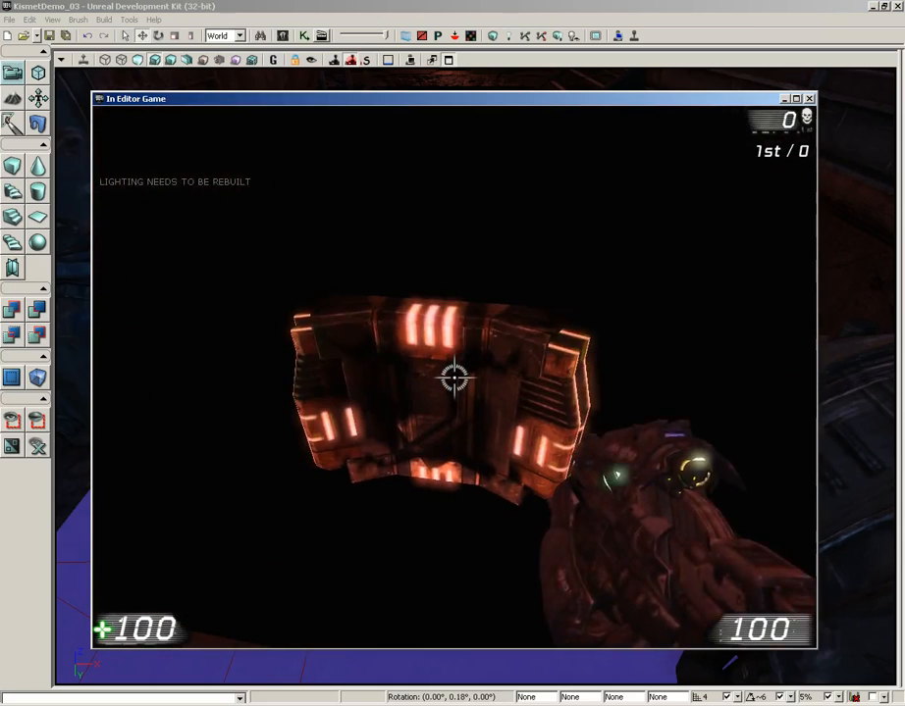
key(e)
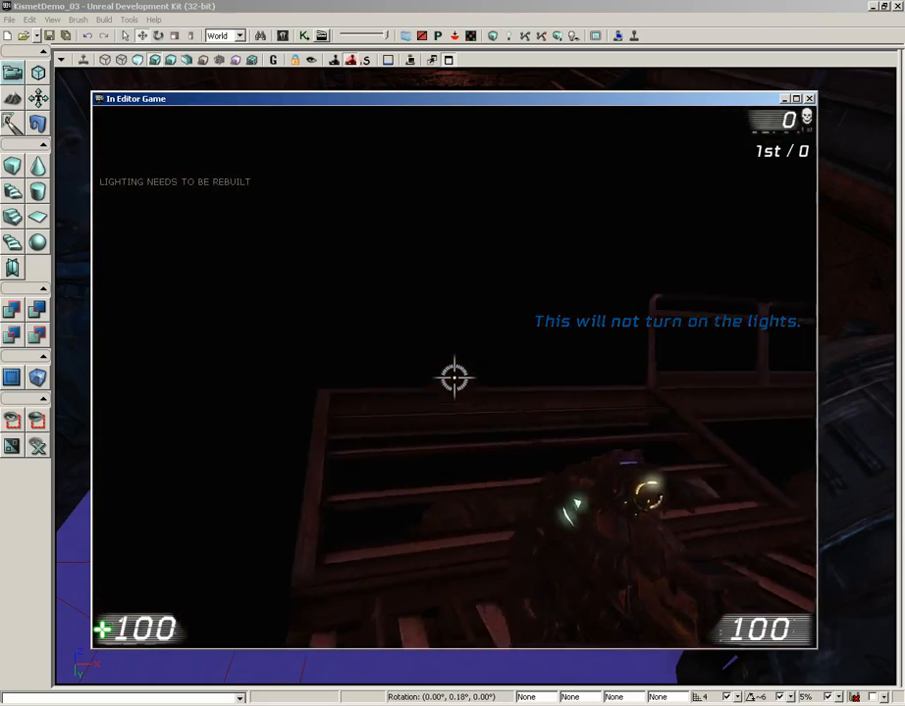
key(e)
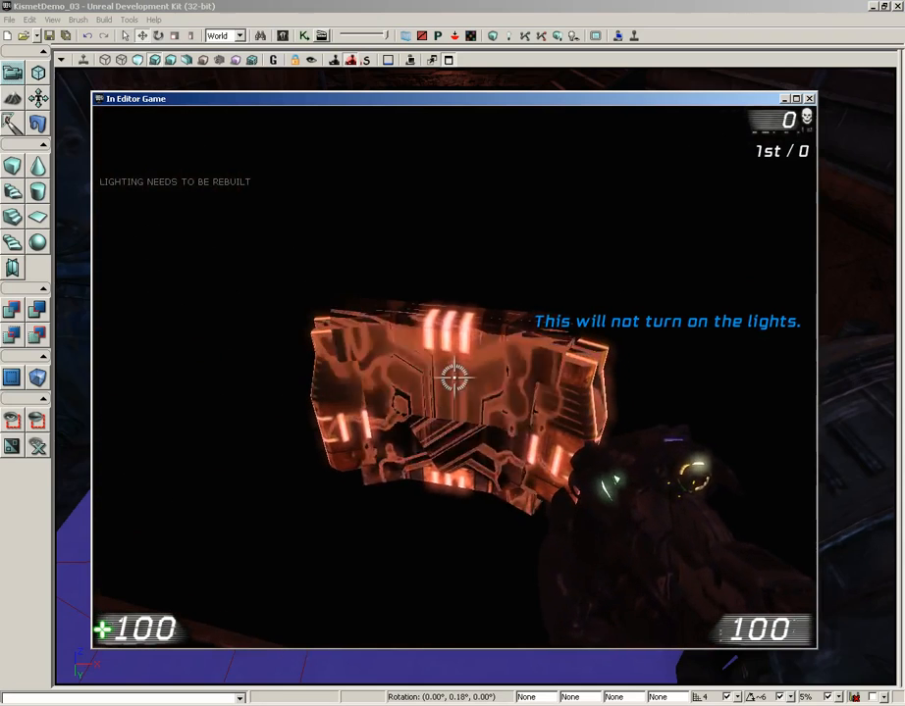
key(e)
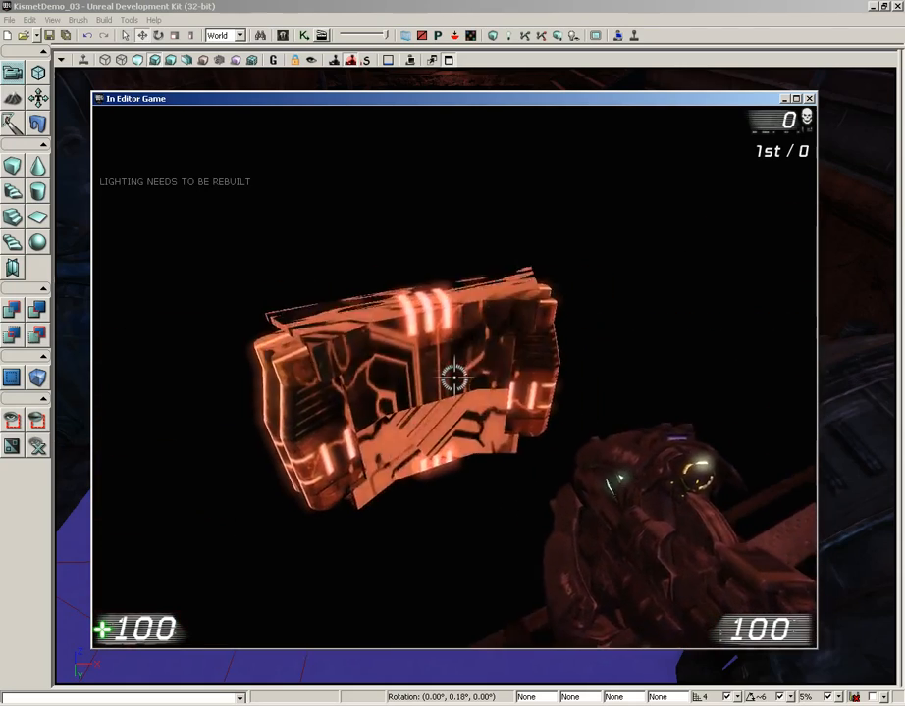
key(e)
key(e)
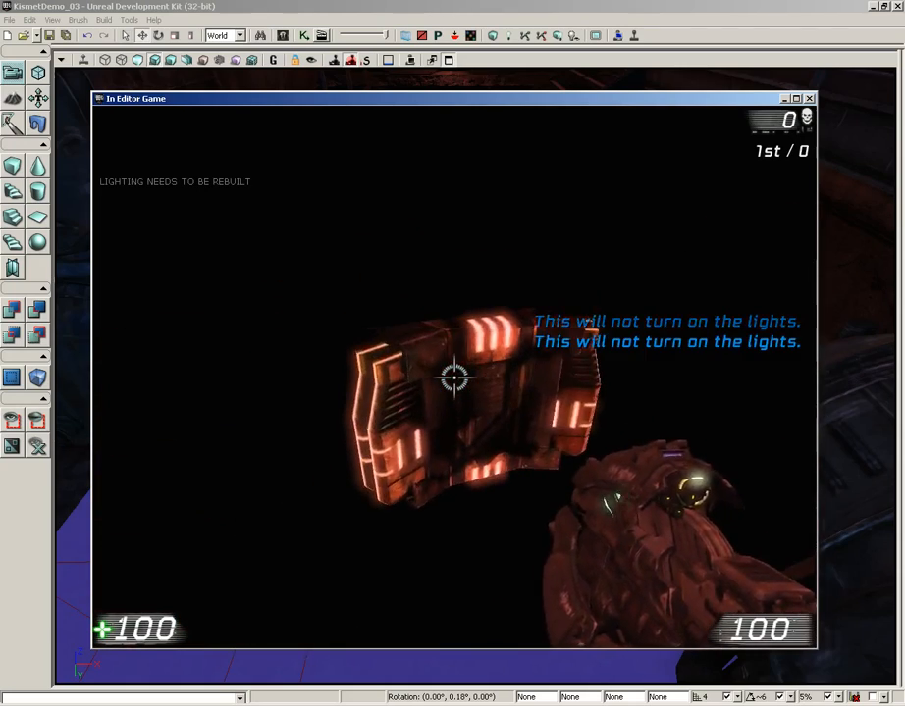
key(Escape)
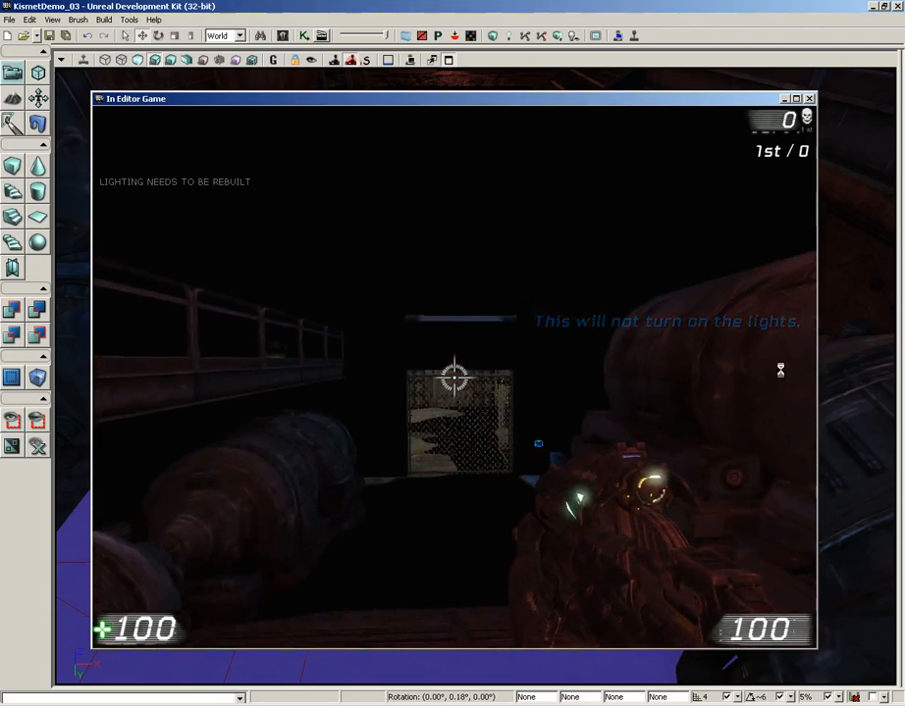